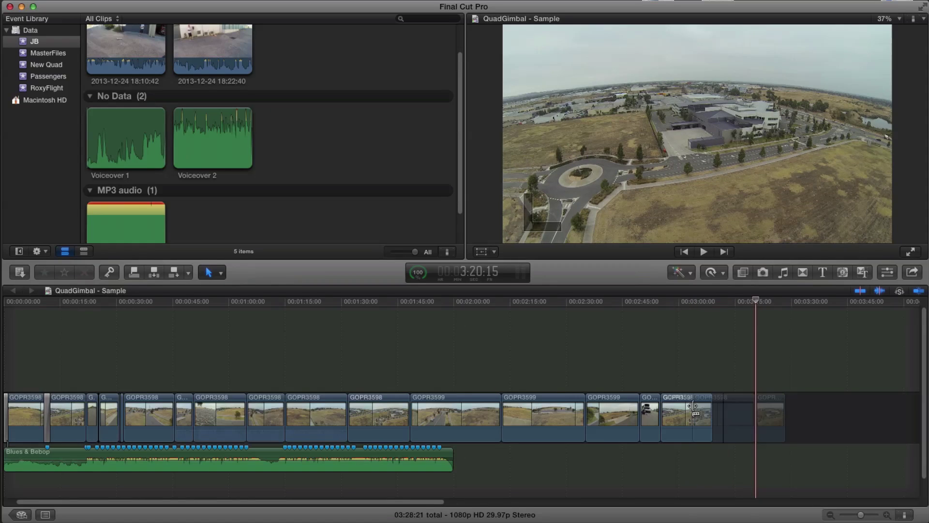
# Paste a copy of GOPR3598 and place it above the original clip
pyautogui.click(749, 408)
pyautogui.press('e')
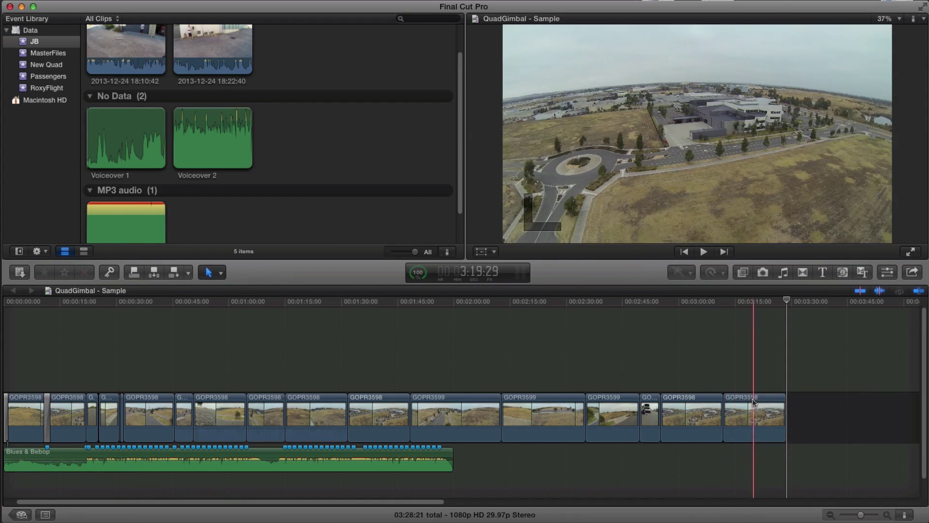
pyautogui.moveTo(756, 404); pyautogui.dragTo(694, 351)
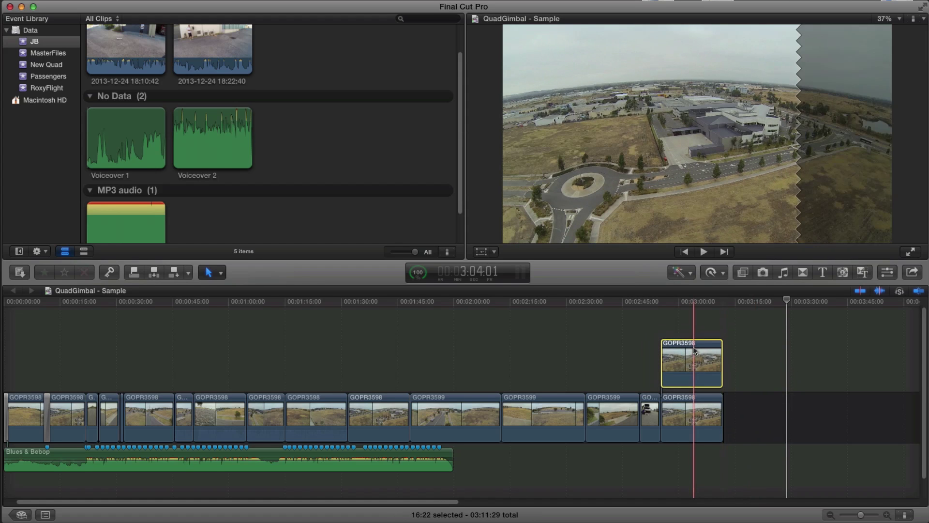
# Scale the connected GOPR3598 copy to 50% and shift it to the left
pyautogui.click(887, 271)
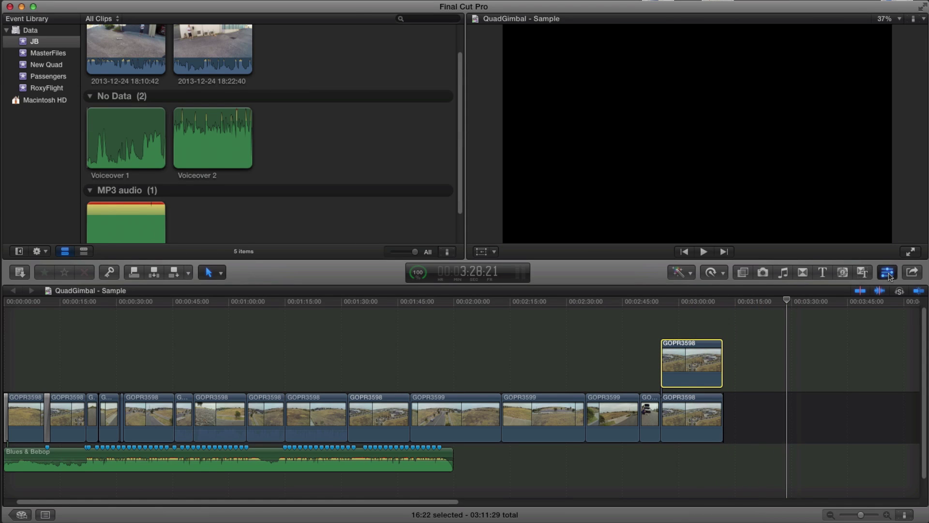
pyautogui.click(692, 300)
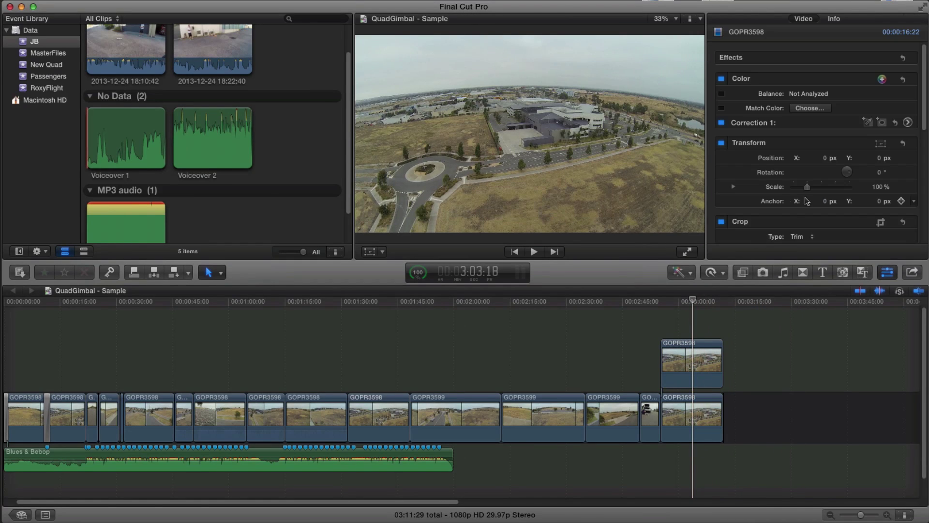
pyautogui.click(697, 363)
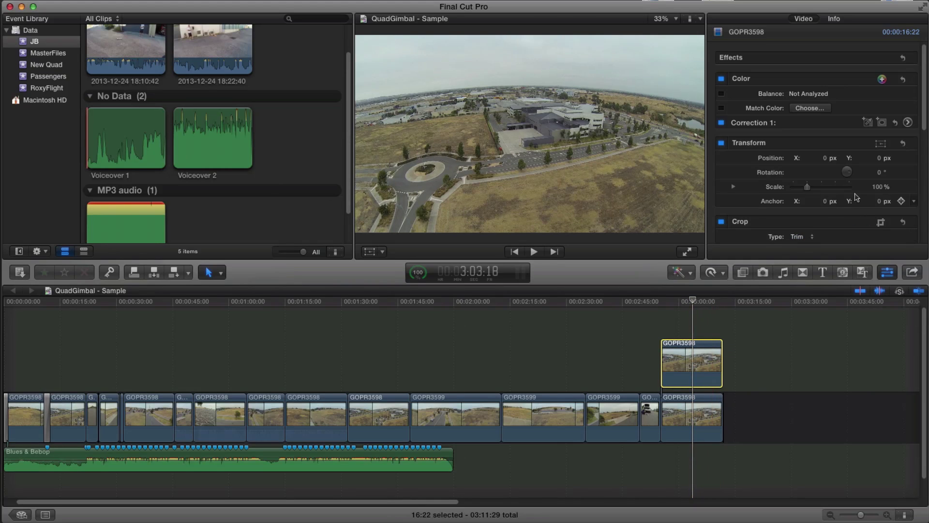
pyautogui.click(878, 187)
pyautogui.write('50')
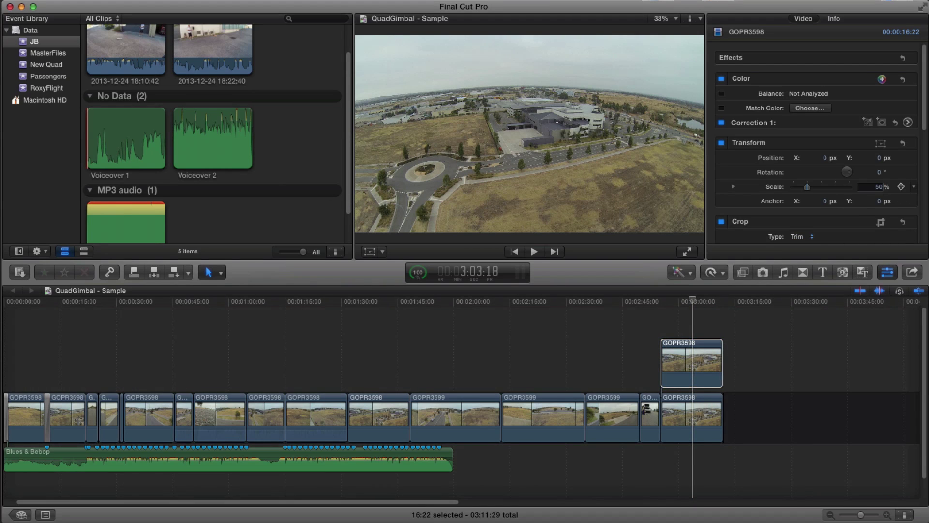
pyautogui.press('Return')
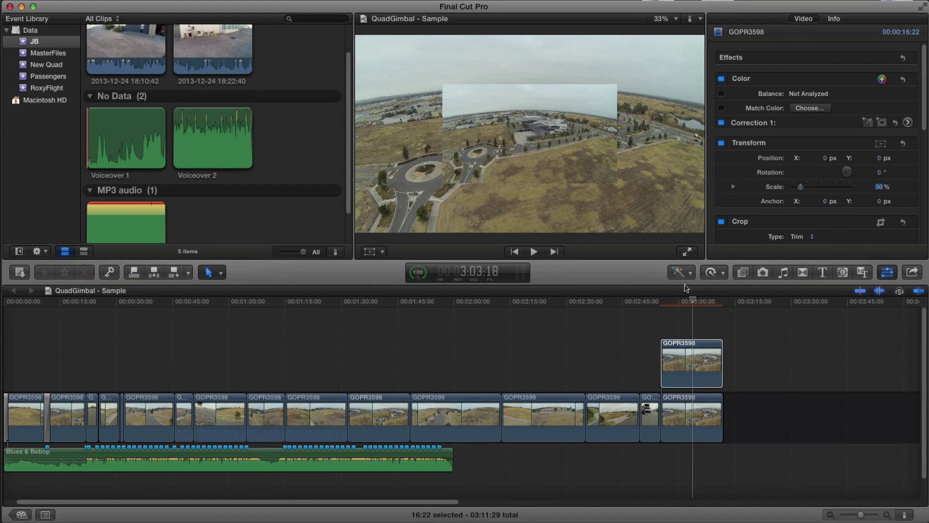
pyautogui.moveTo(828, 158); pyautogui.dragTo(806, 160)
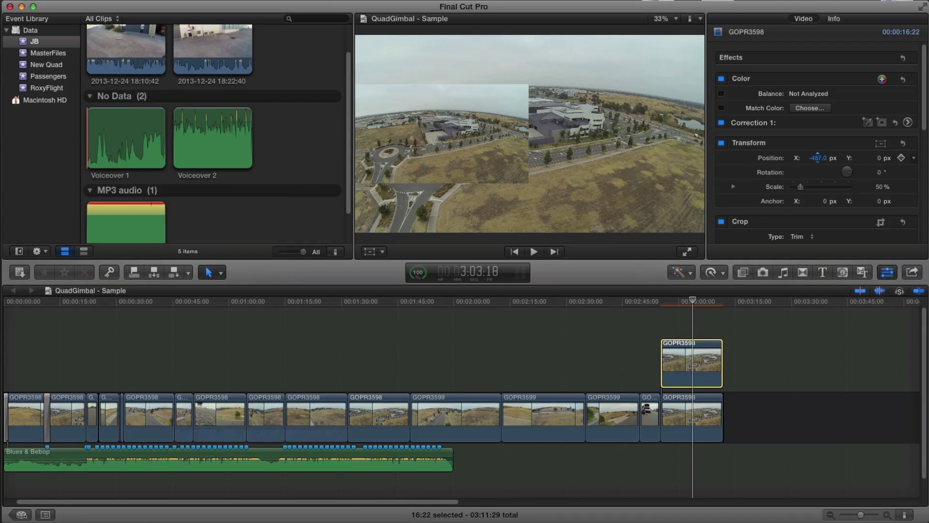
# Scale the original GOPR3598 clip to 50% and slide it right, next to the copy
pyautogui.rightClick(705, 415)
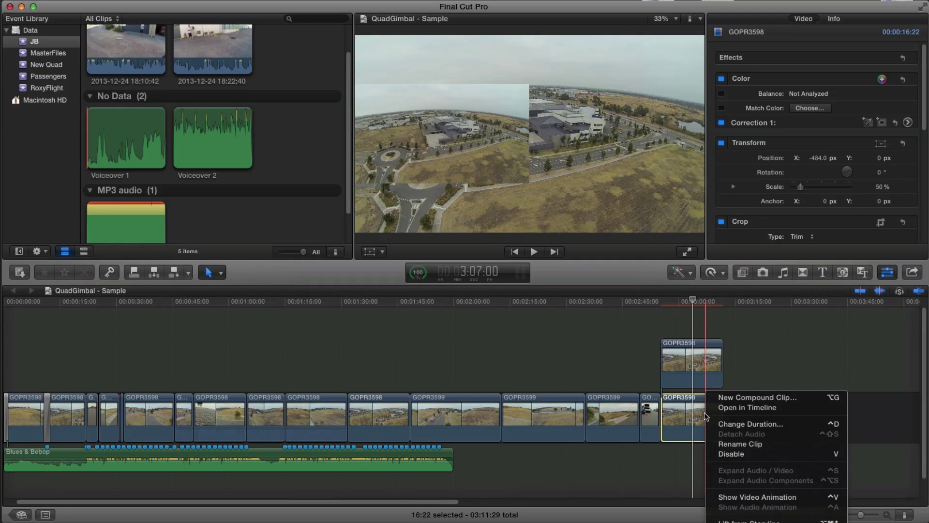
pyautogui.click(879, 189)
pyautogui.click(879, 188)
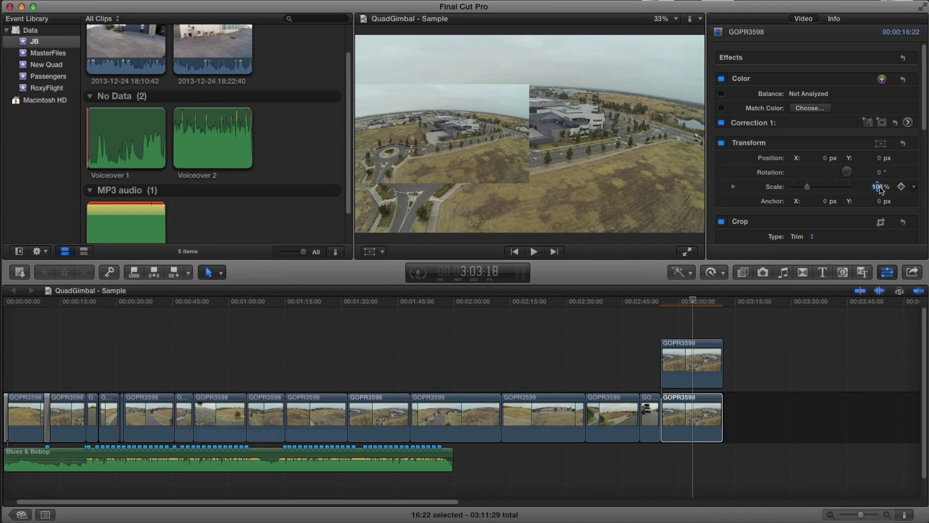
pyautogui.write('50')
pyautogui.press('Return')
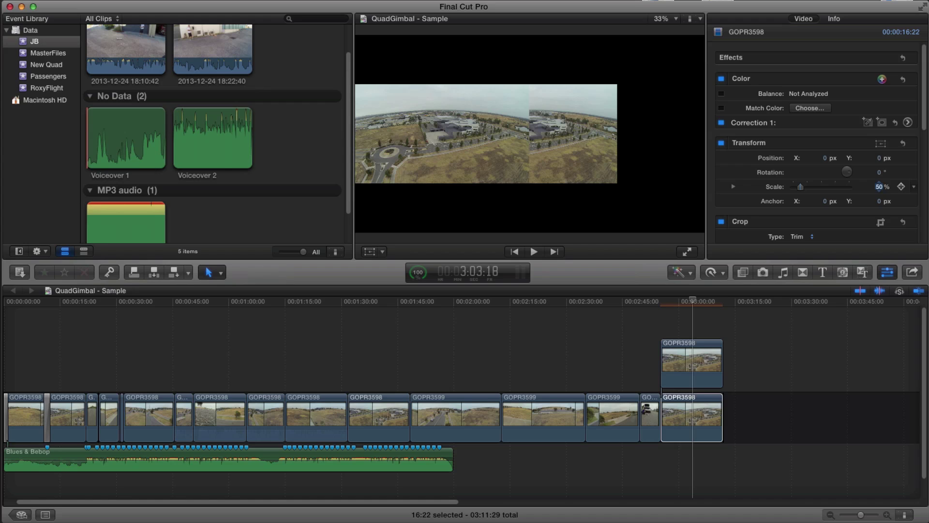
pyautogui.moveTo(829, 160)
pyautogui.mouseDown()
pyautogui.moveTo(817, 156)
pyautogui.moveTo(829, 161)
pyautogui.mouseUp()
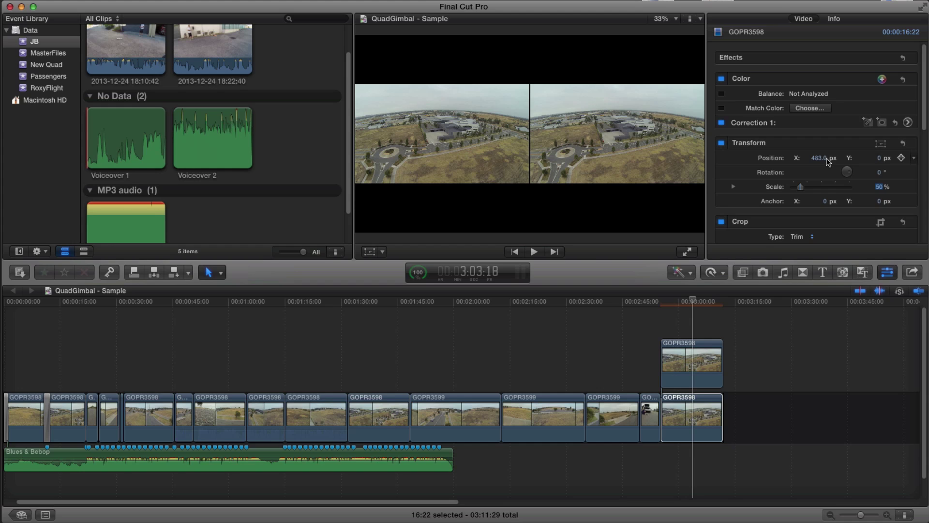
pyautogui.moveTo(828, 162); pyautogui.dragTo(819, 158)
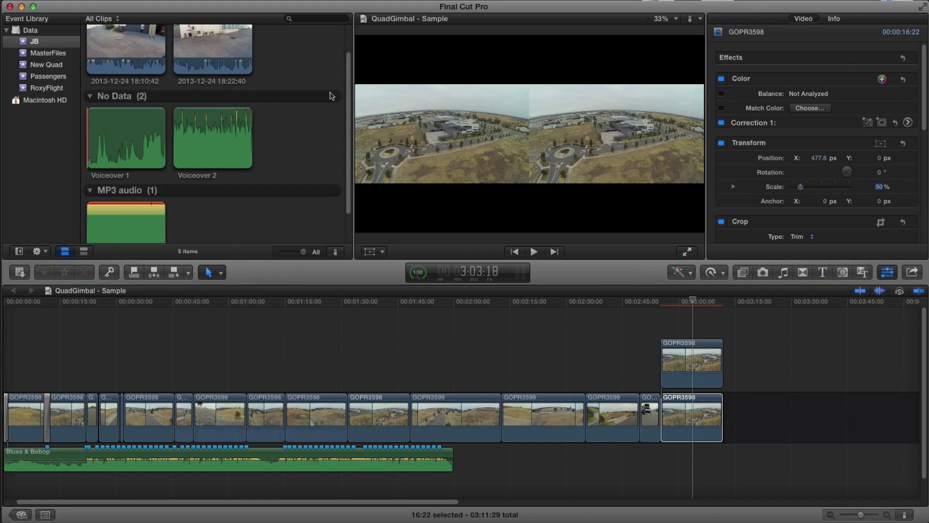
pyautogui.moveTo(354, 56); pyautogui.dragTo(187, 78)
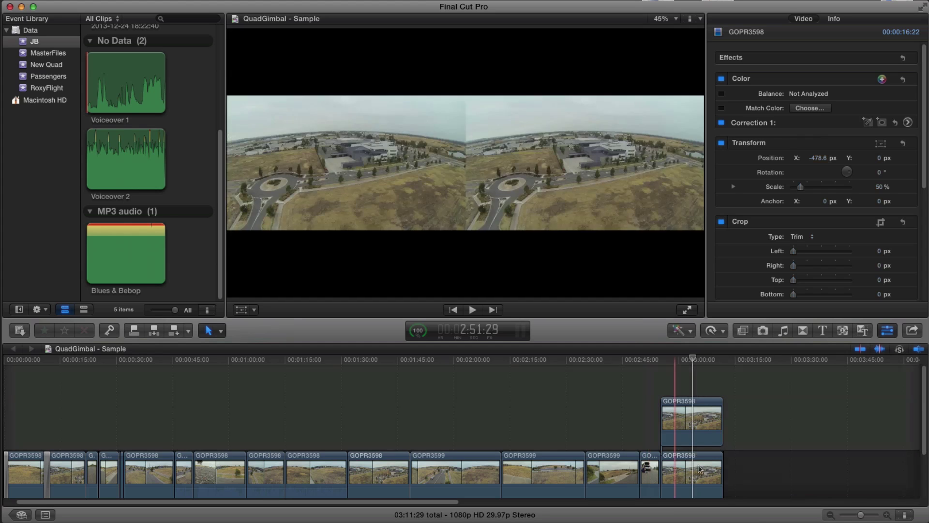
# Add Correction 2 to the storyline GOPR3598 clip and open its Exposure controls
pyautogui.click(706, 488)
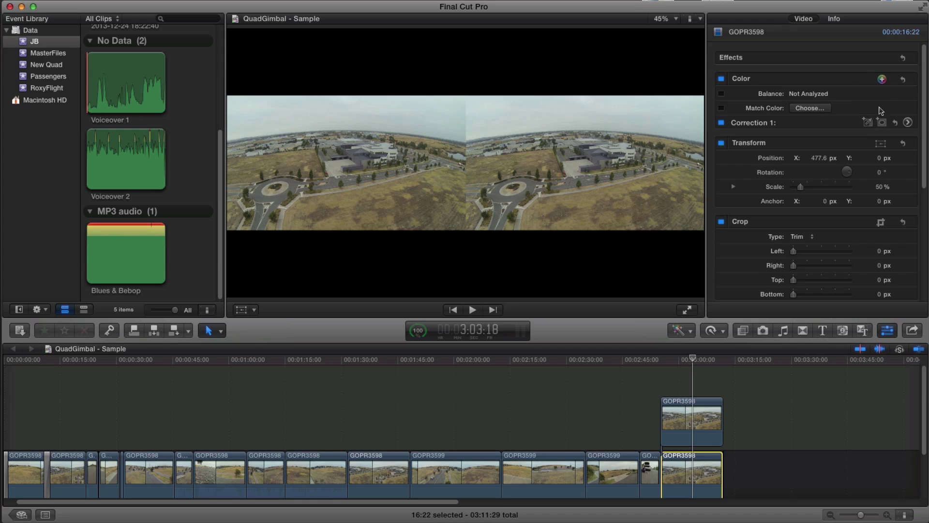
pyautogui.click(882, 79)
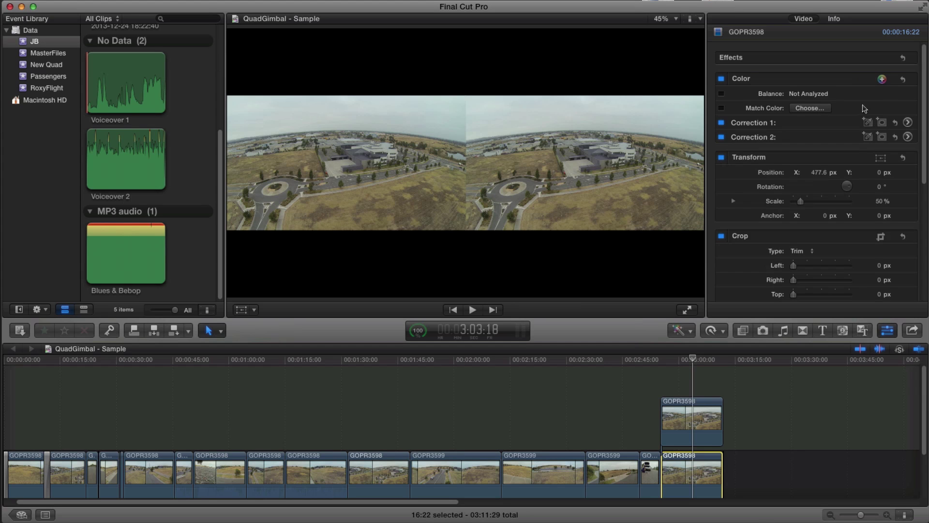
pyautogui.click(908, 137)
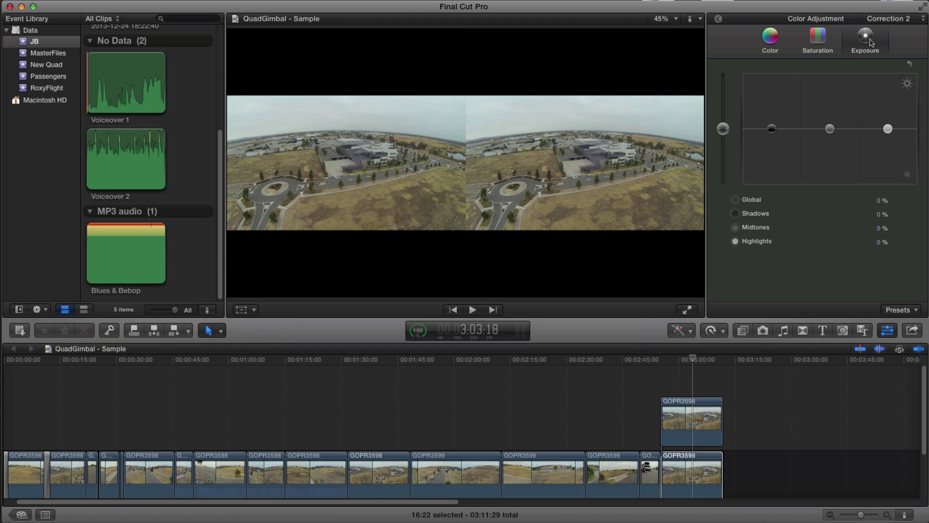
# With the luma waveform shown, set Correction 2 Shadows to -12% and Highlights to 19%
pyautogui.press('super+7')
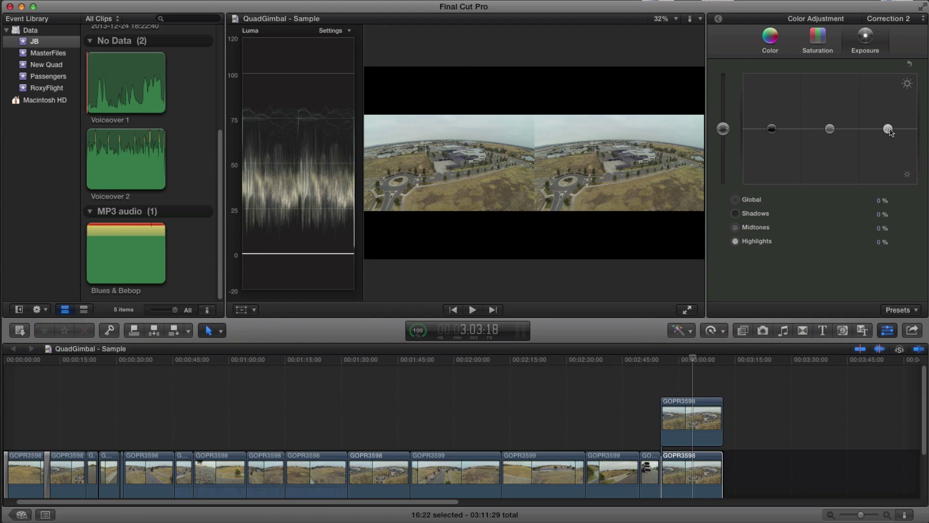
pyautogui.moveTo(879, 243); pyautogui.dragTo(878, 242)
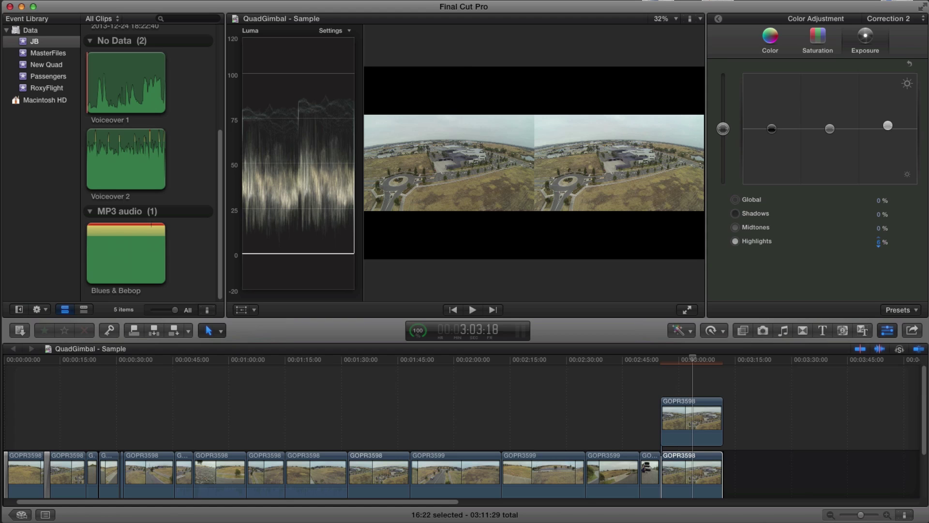
pyautogui.click(773, 130)
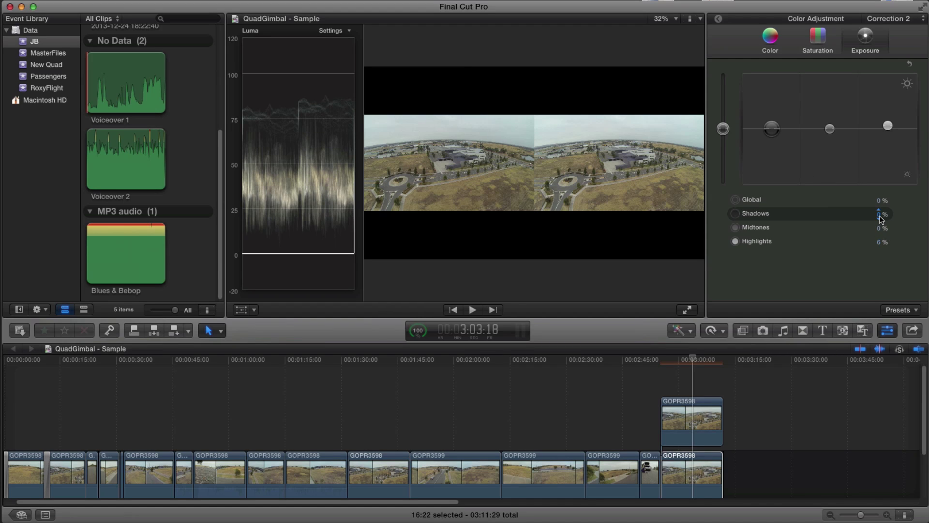
pyautogui.moveTo(880, 215); pyautogui.dragTo(879, 220)
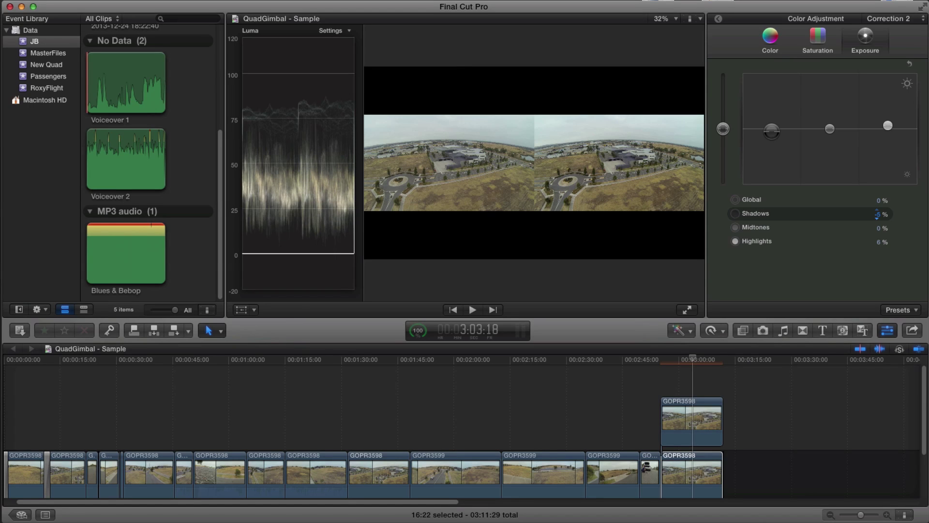
pyautogui.moveTo(877, 214); pyautogui.dragTo(877, 216)
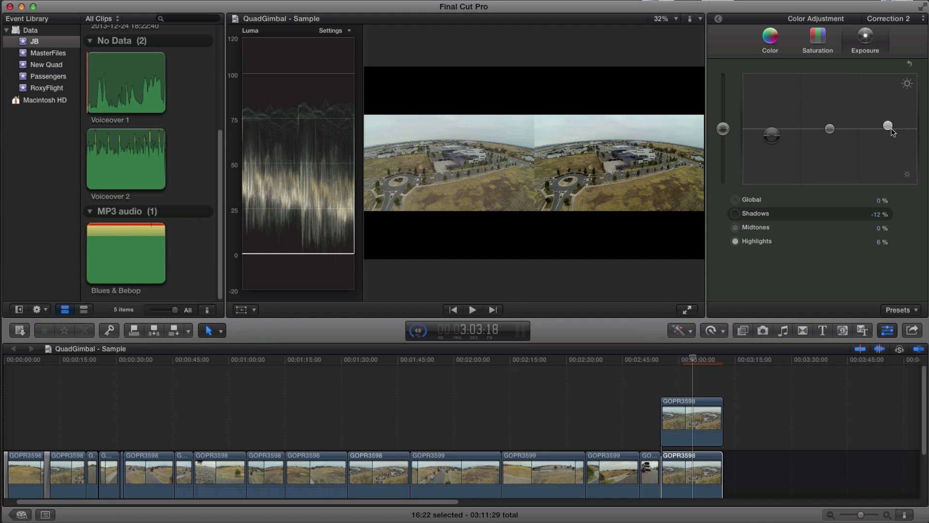
pyautogui.click(888, 126)
pyautogui.moveTo(890, 129); pyautogui.dragTo(889, 118)
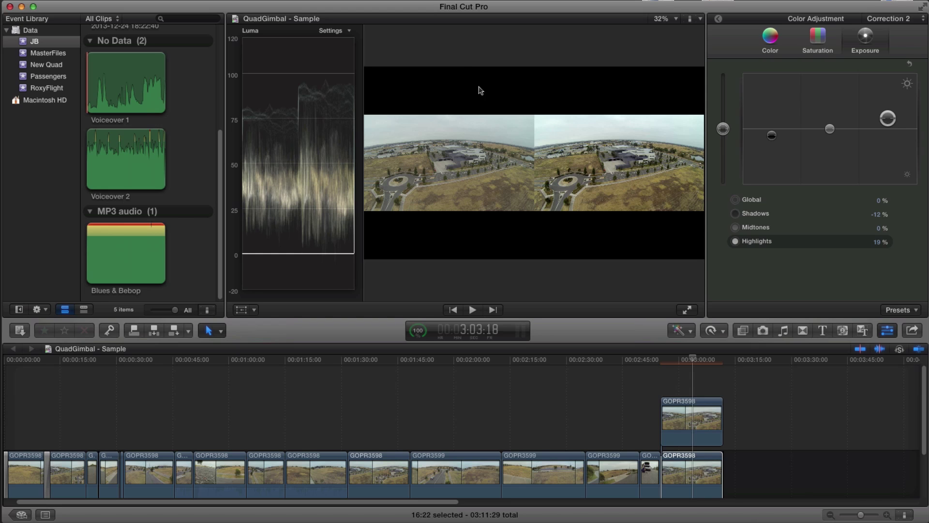
# Close the luma scope and raise Correction 2's Global saturation to 8%
pyautogui.press('super+7')
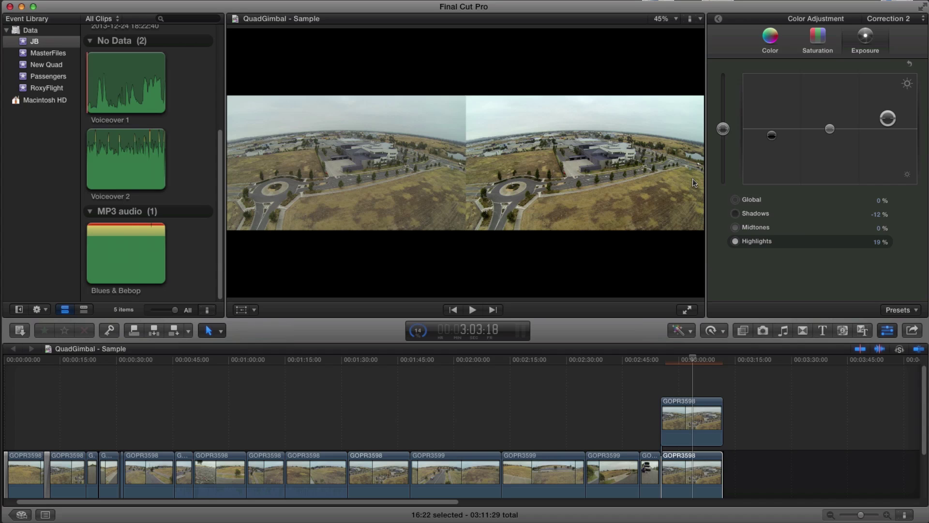
pyautogui.click(886, 331)
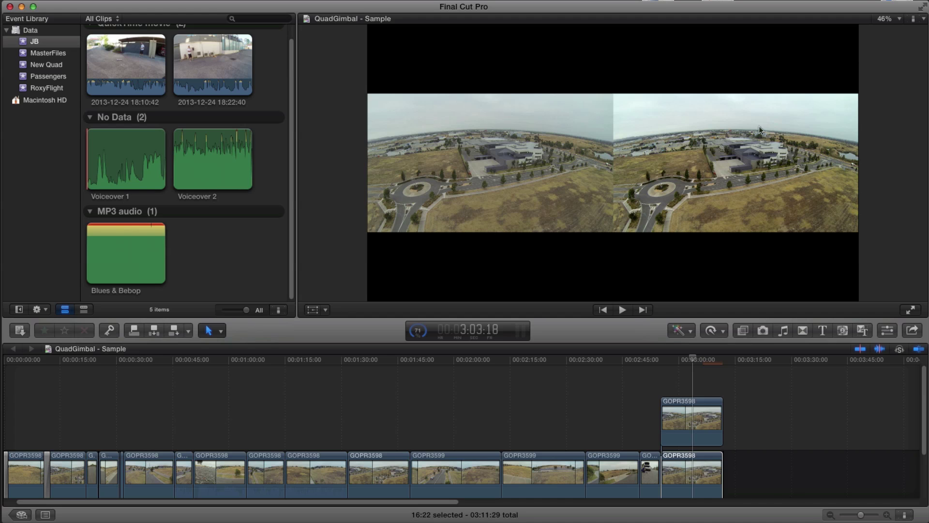
pyautogui.click(893, 330)
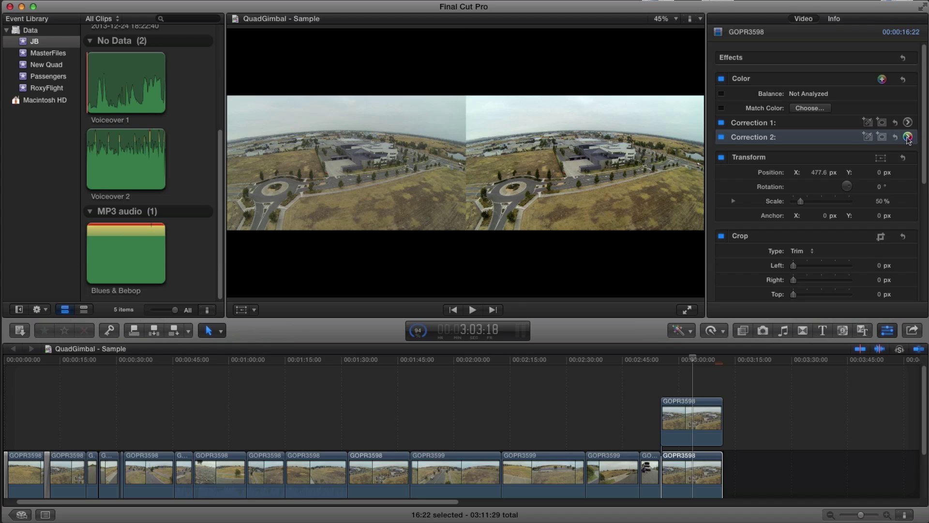
pyautogui.click(907, 137)
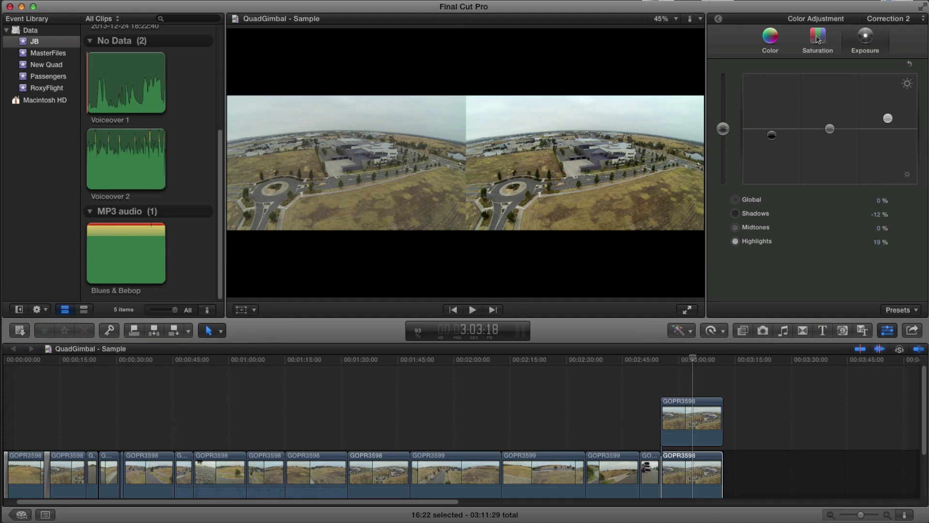
pyautogui.click(818, 40)
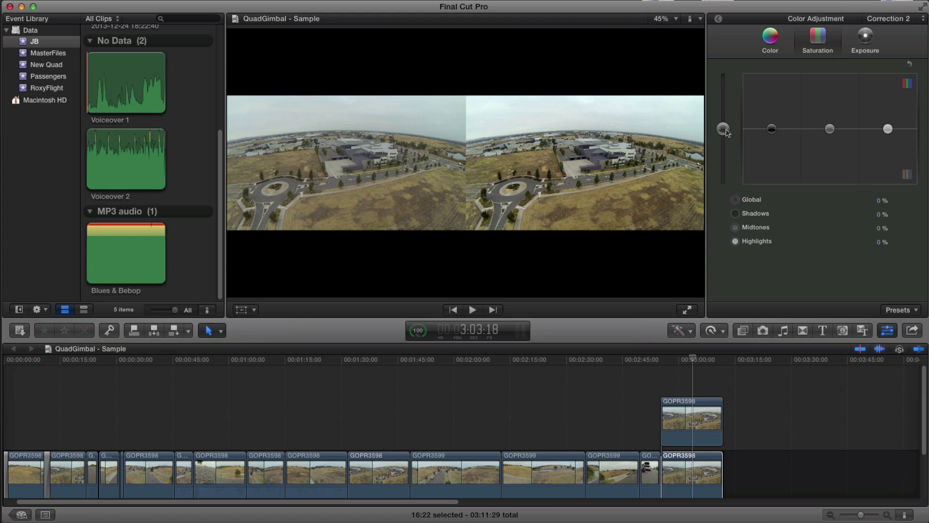
pyautogui.moveTo(726, 133)
pyautogui.mouseDown()
pyautogui.moveTo(726, 104)
pyautogui.moveTo(725, 124)
pyautogui.mouseUp()
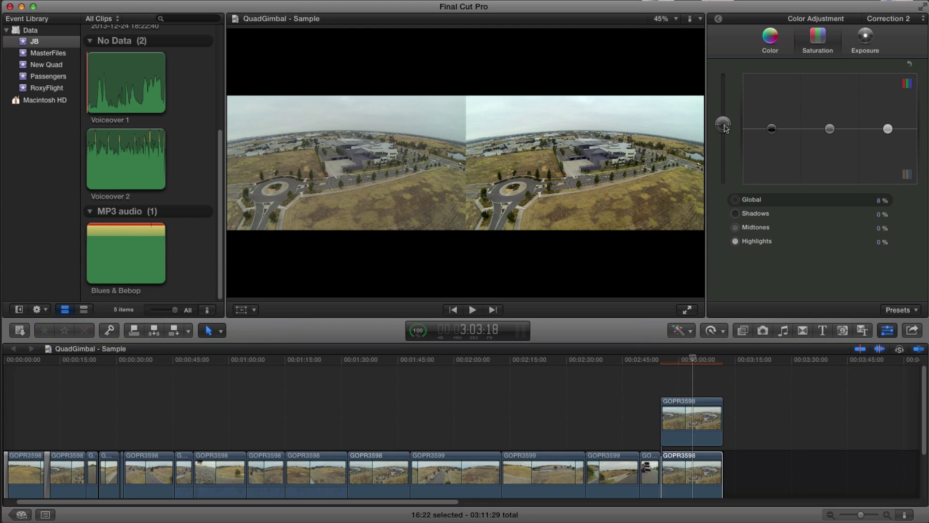
pyautogui.click(889, 332)
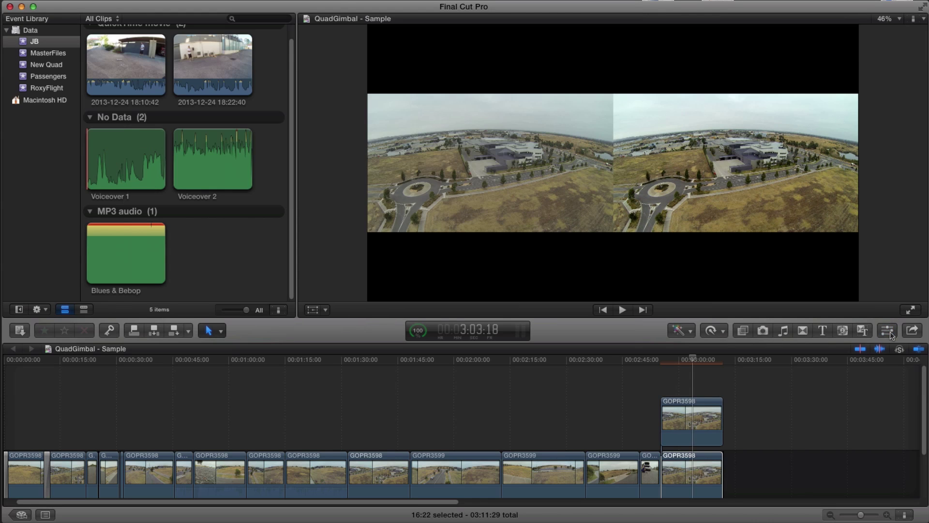
# Zoom the viewer to 75% and widen it to show the side-by-side comparison
pyautogui.click(898, 19)
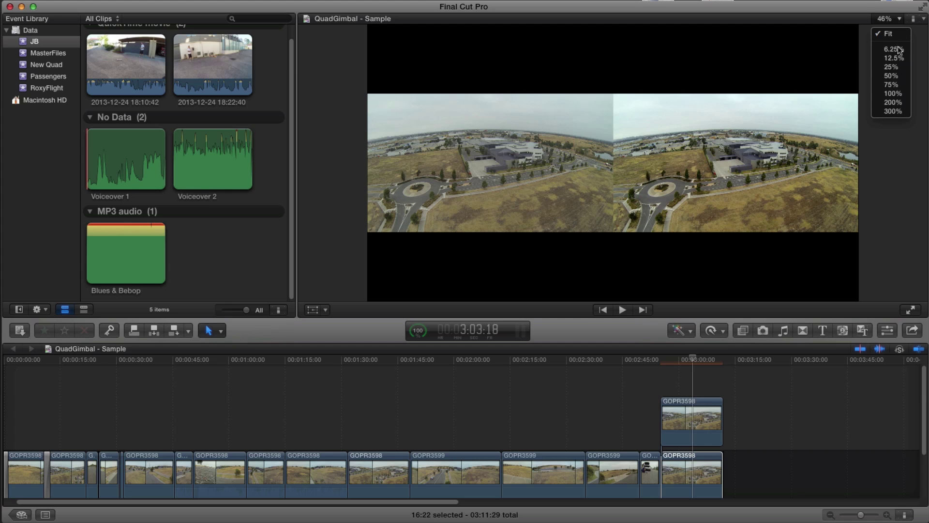
pyautogui.click(893, 85)
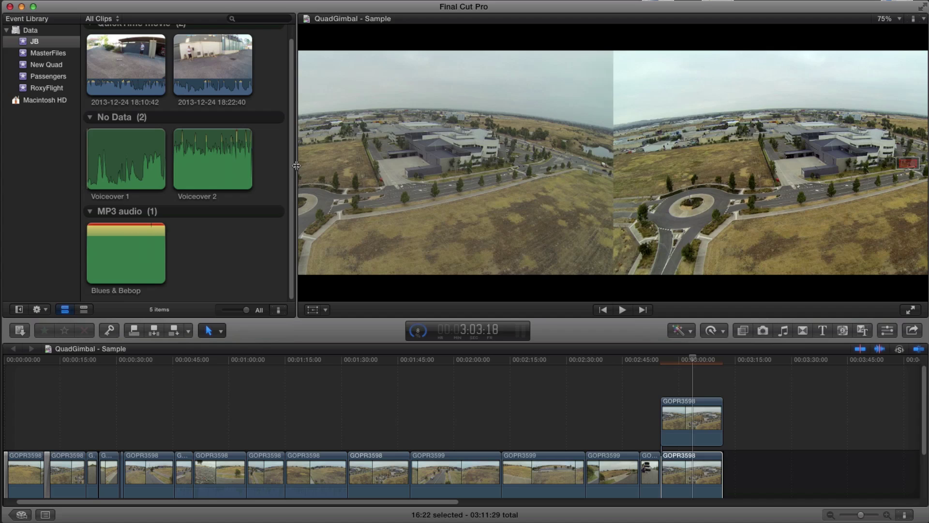
pyautogui.moveTo(297, 166); pyautogui.dragTo(224, 165)
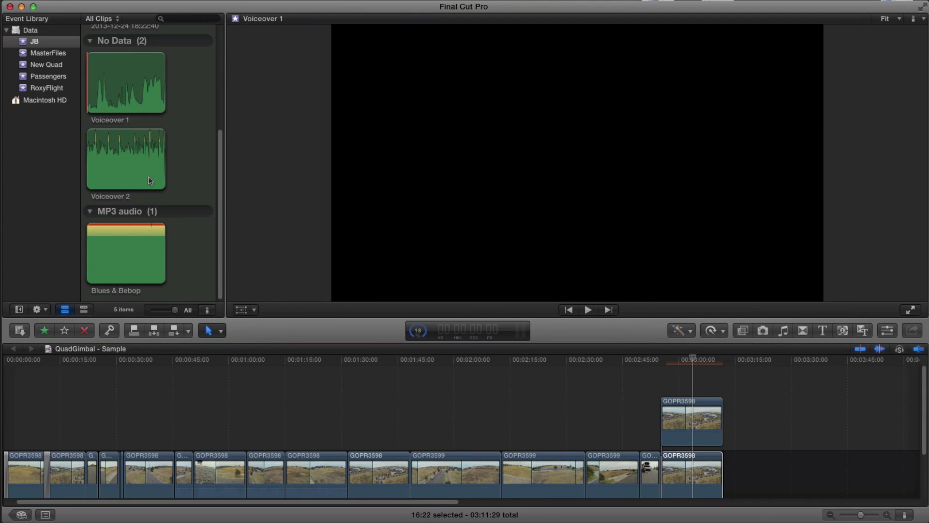
pyautogui.click(694, 387)
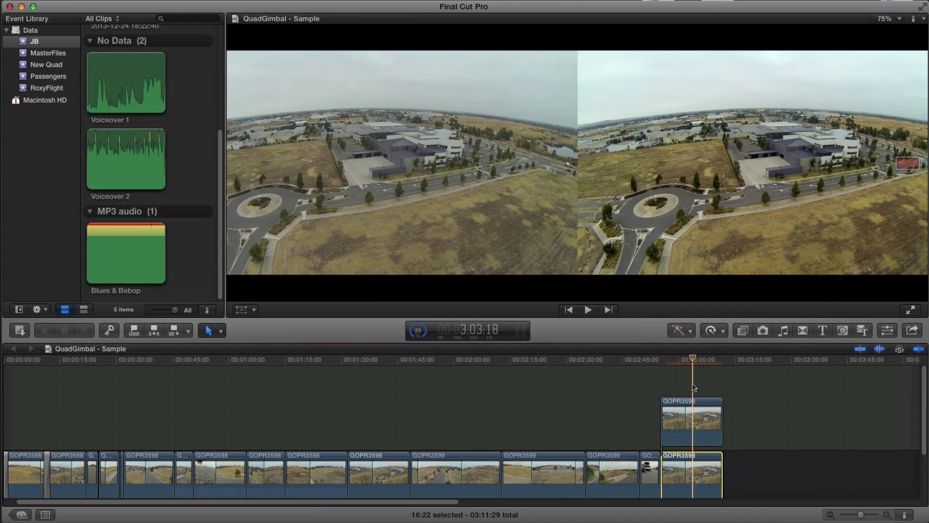